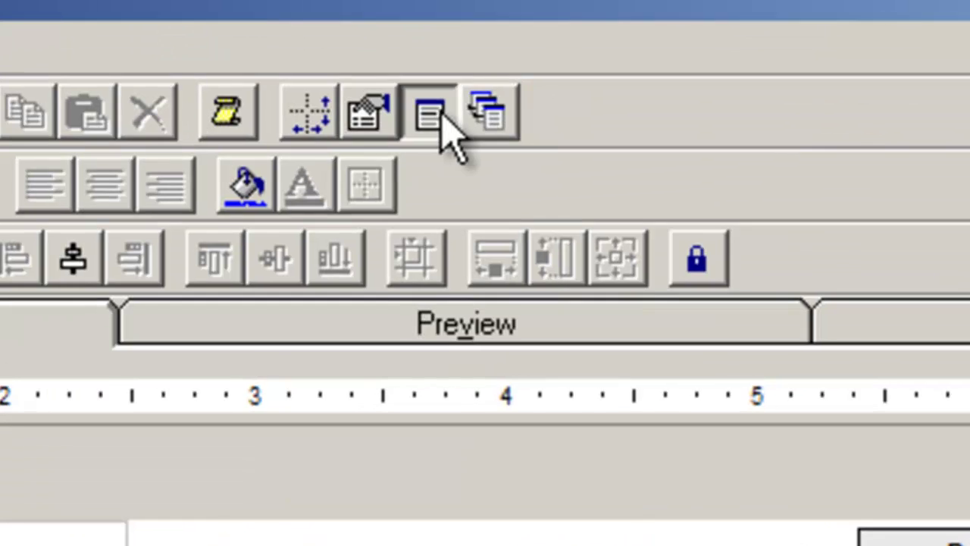
Show the Field List panel beside the Ship Doc 1 design and scroll through its fields
click(465, 34)
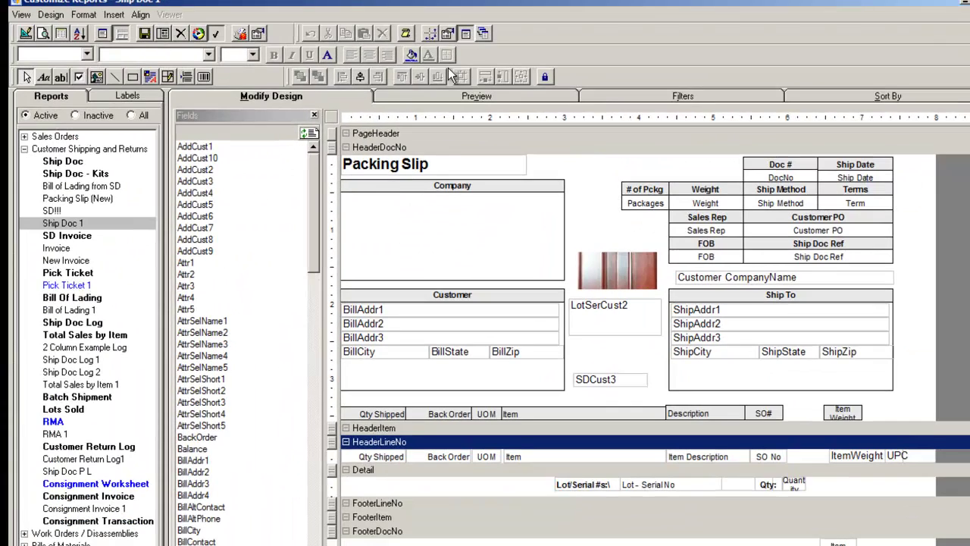
drag(316, 178, 316, 291)
Open the Calculated Fields editor from the Design menu and review the field types
click(47, 15)
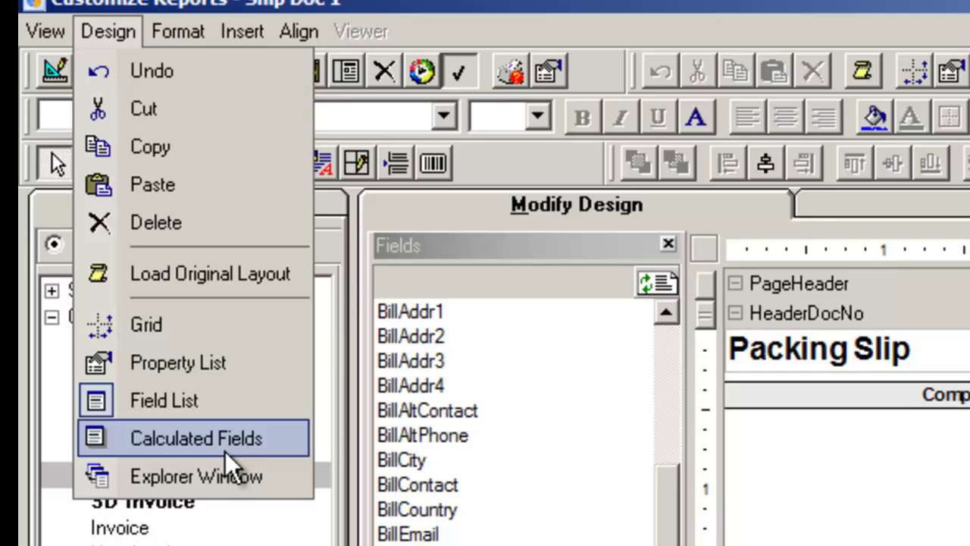
click(229, 451)
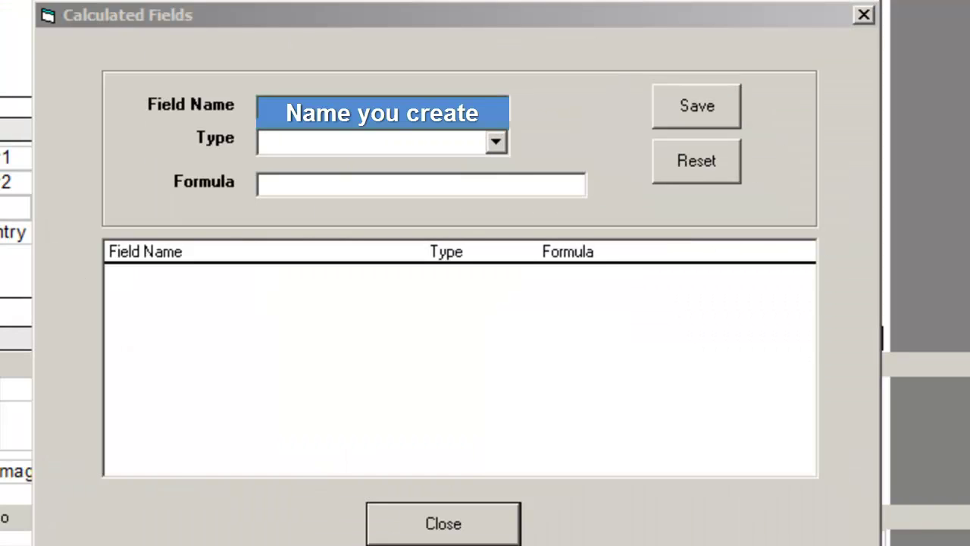
click(496, 143)
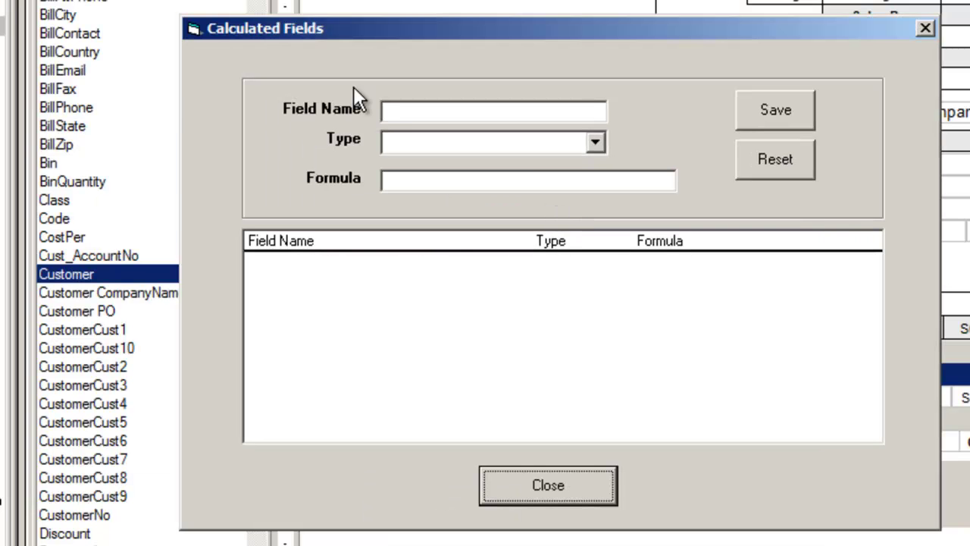
Save a String field 'Customer and Item' with formula Customer + Item
click(404, 110)
text(Cus)
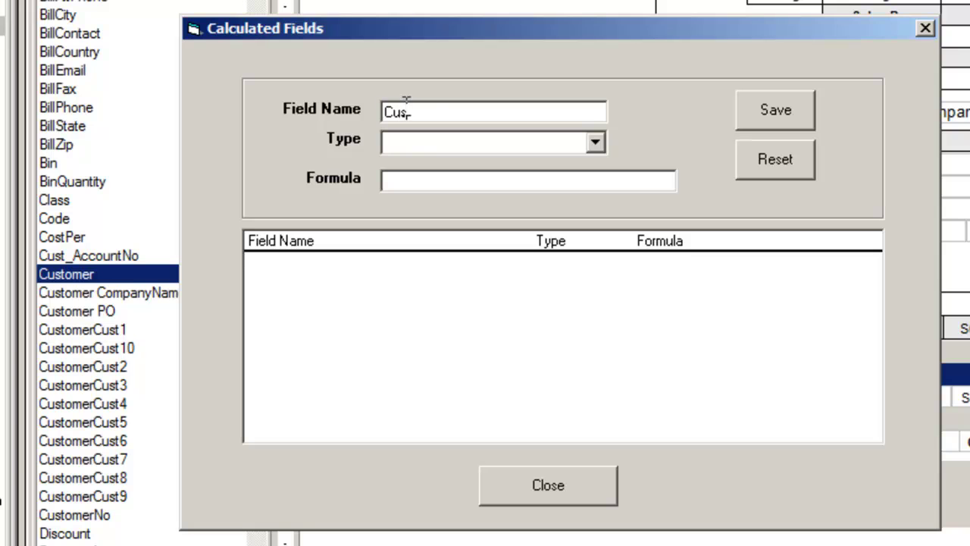
text(tomer)
text( and Ite)
text(m)
click(416, 143)
click(420, 194)
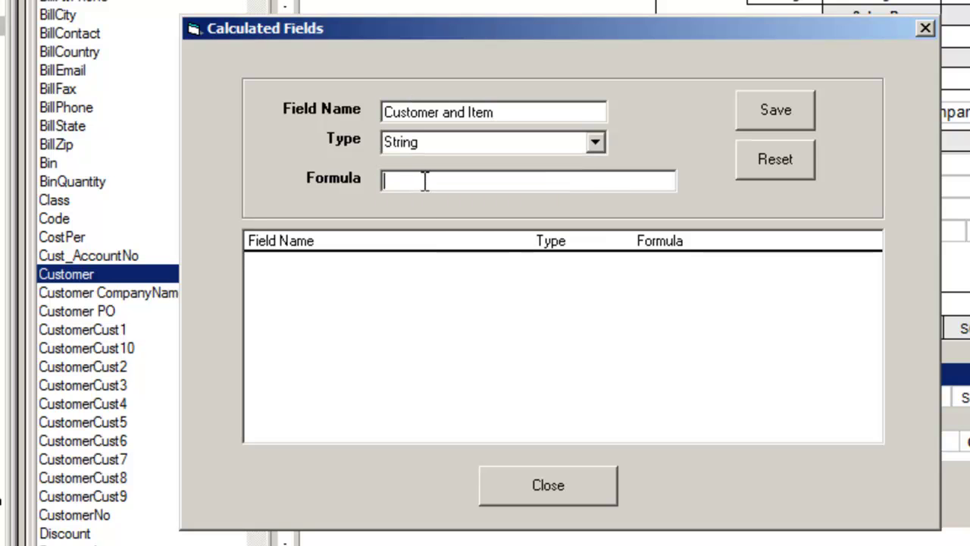
text(Customer )
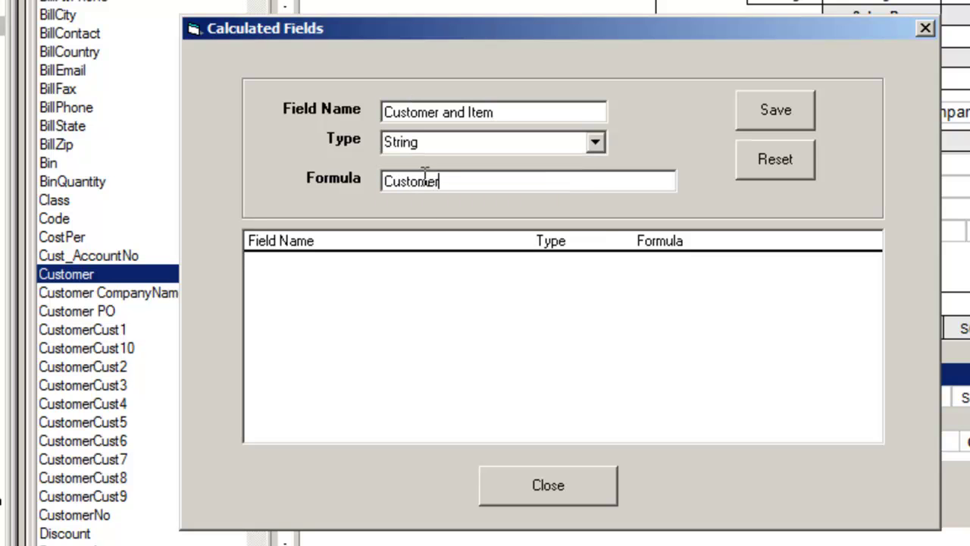
text(+ Item)
click(782, 111)
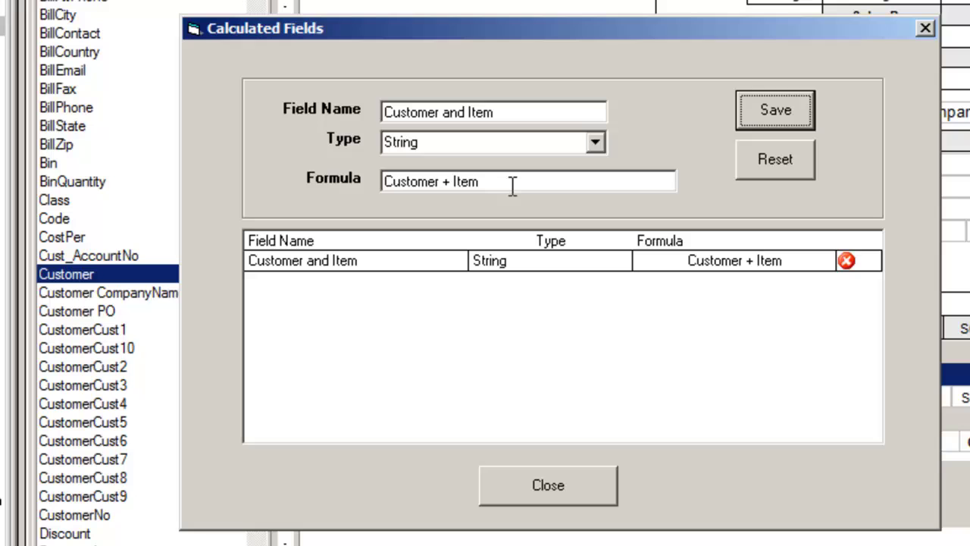
Append 3 to the Customer and Item formula, save, and dismiss the invalid column error
click(509, 258)
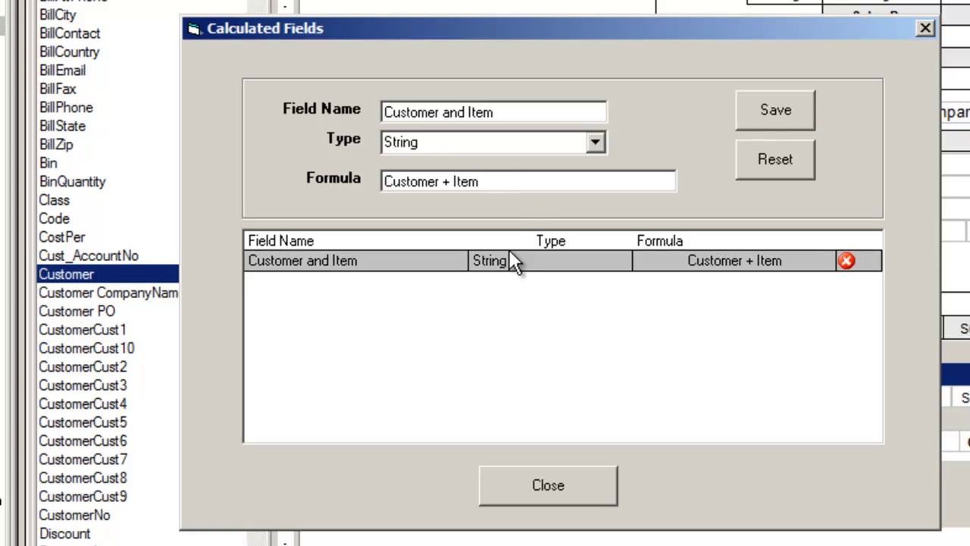
click(521, 188)
text(3)
click(753, 125)
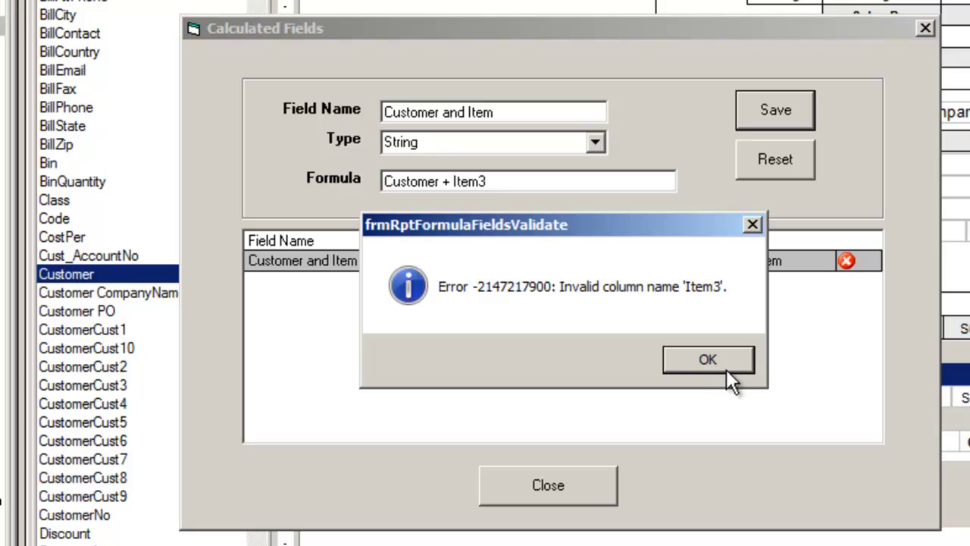
click(751, 354)
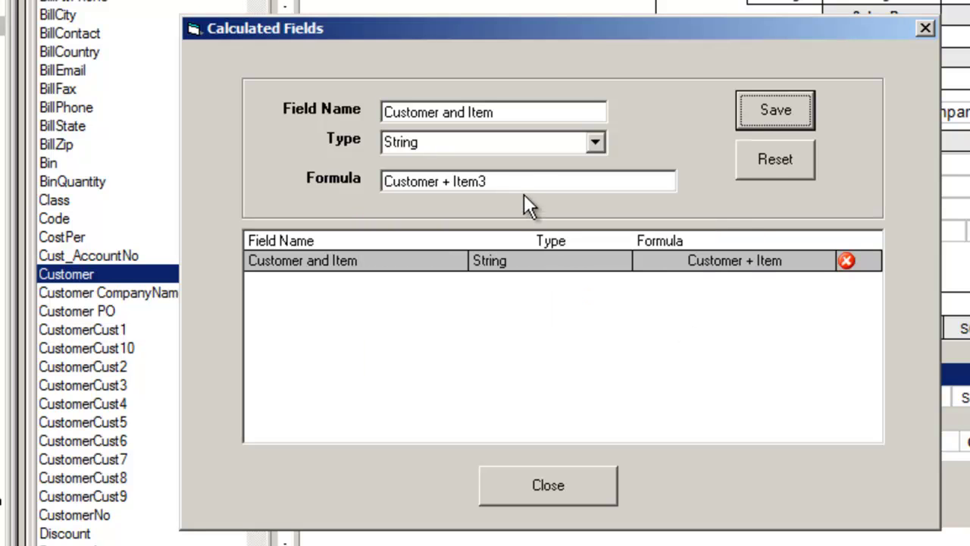
Remove the stray 3 and re-save the formula as Customer + Item
click(518, 184)
key(BackSpace)
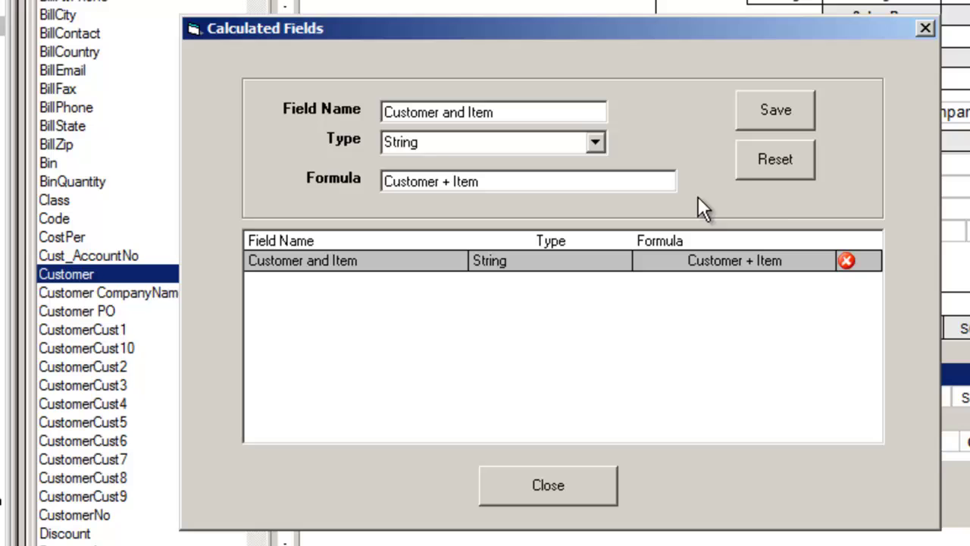
click(780, 112)
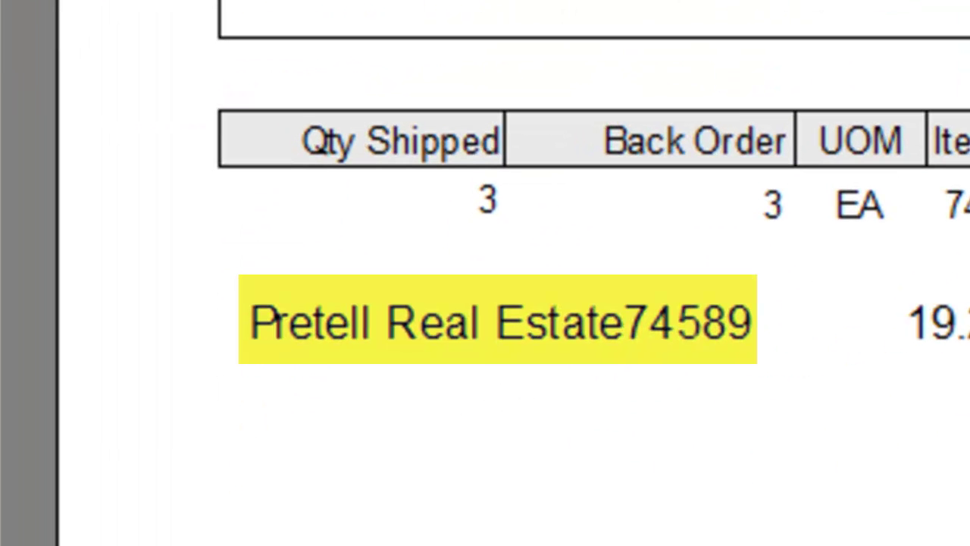
Save a Double field 'Price Plus 10' with formula PricePer * (1.1), then reset the form
click(104, 32)
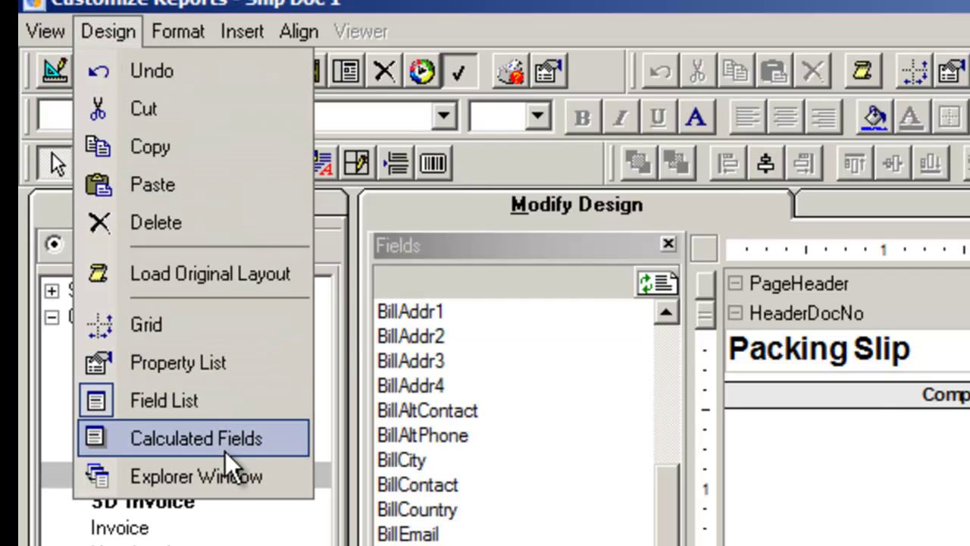
click(225, 447)
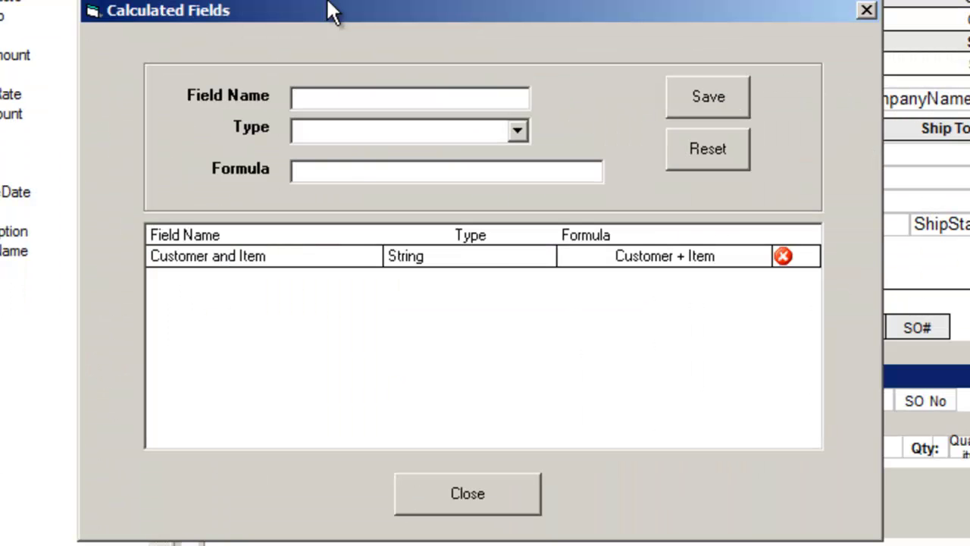
text(Price Plus 10)
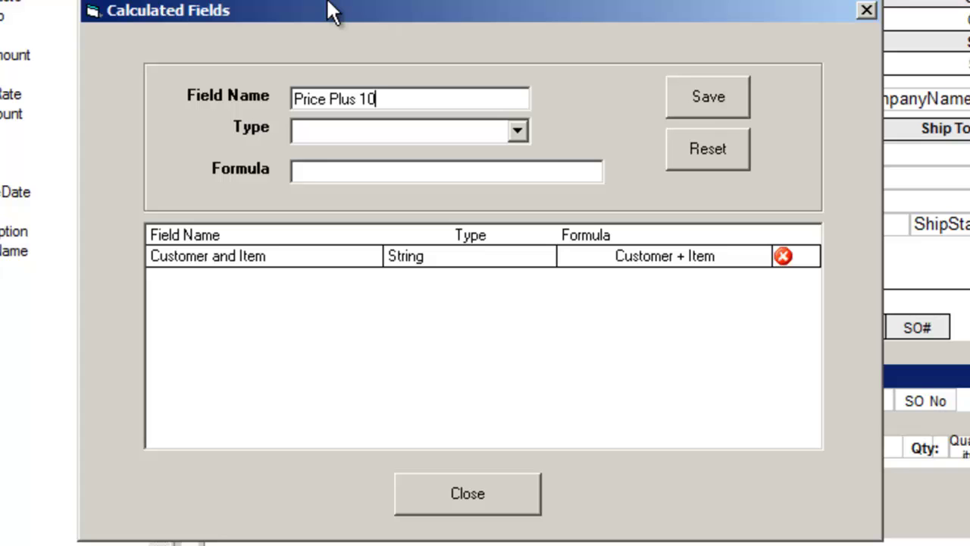
click(517, 130)
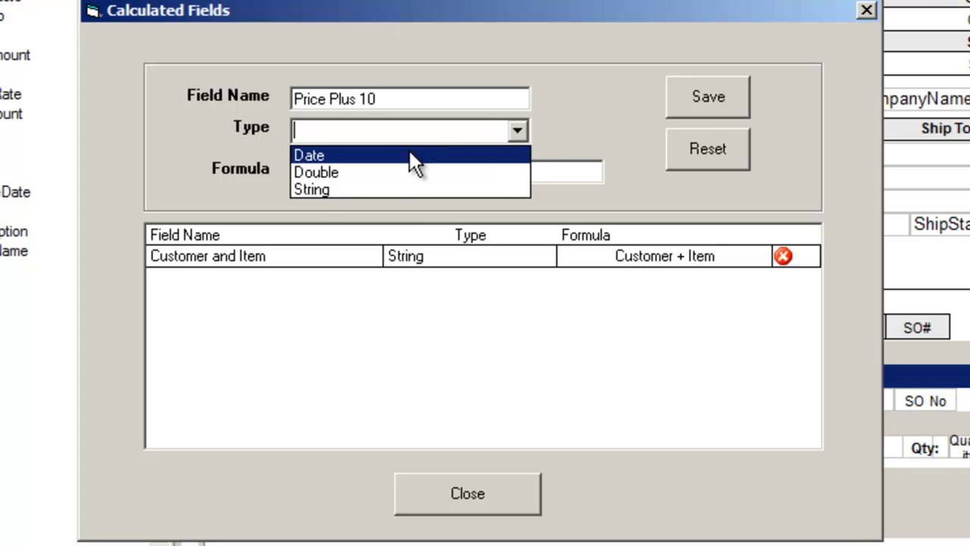
click(376, 172)
text(P)
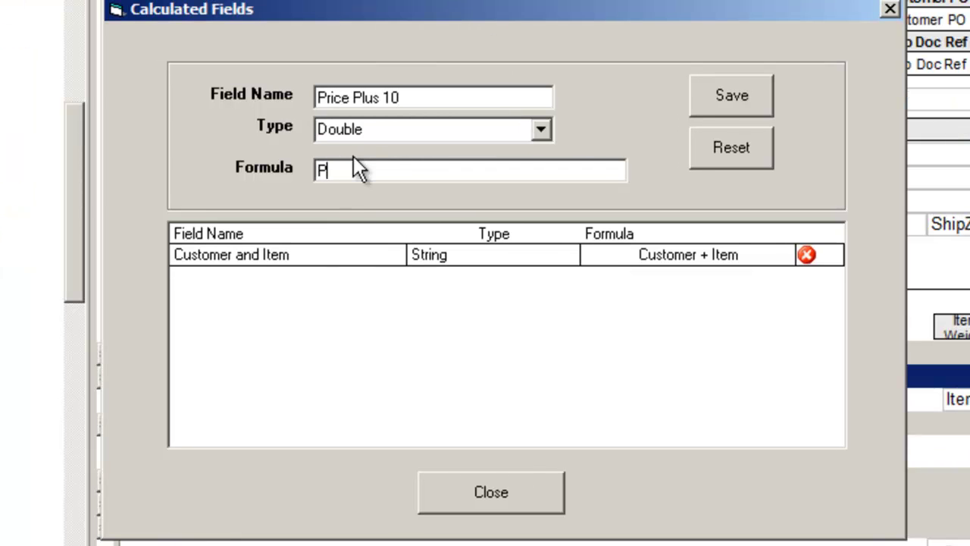
text(ricePer * )
text((1.)
text(1))
click(720, 94)
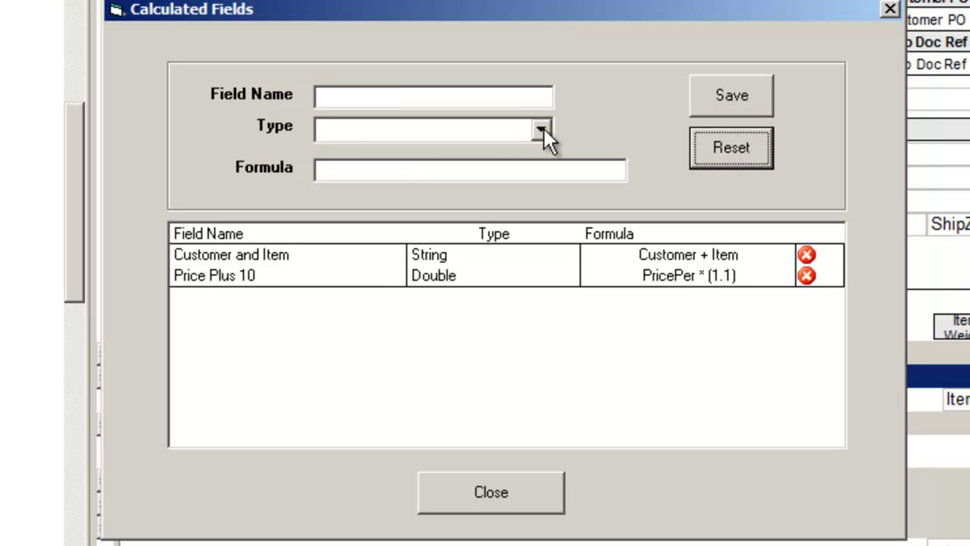
click(387, 96)
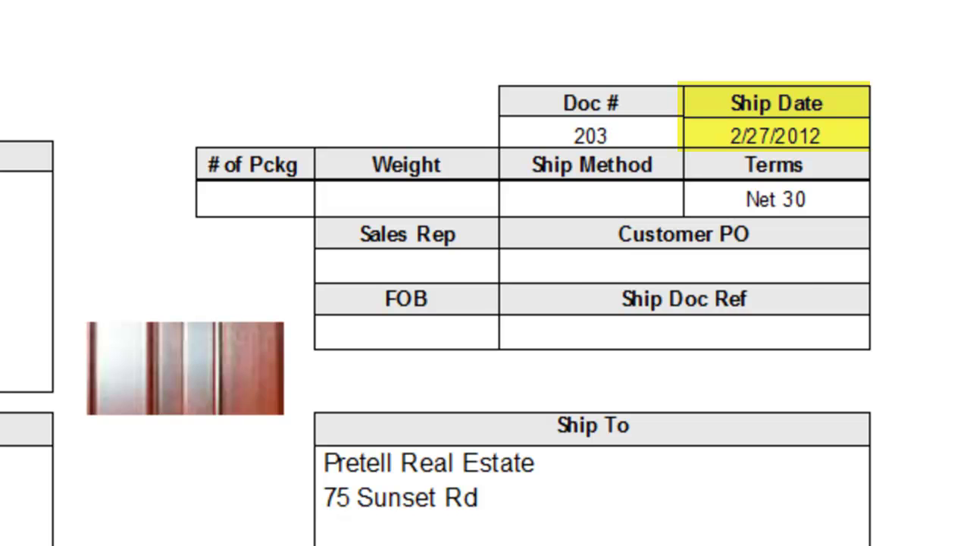
Save a Date field 'Modified Date' with formula DateAdd(m,1,ShipDate)
text(M)
text(odified )
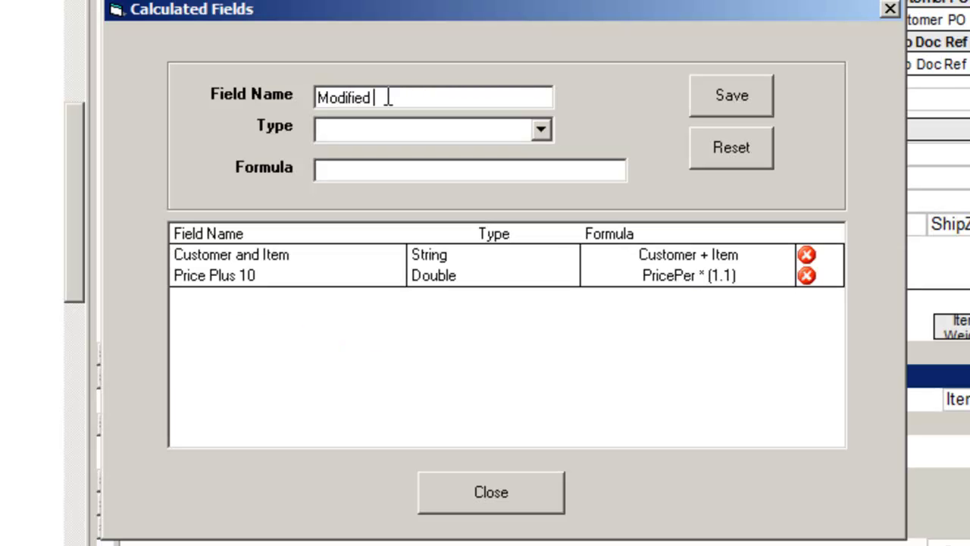
text(Date)
click(543, 133)
click(425, 152)
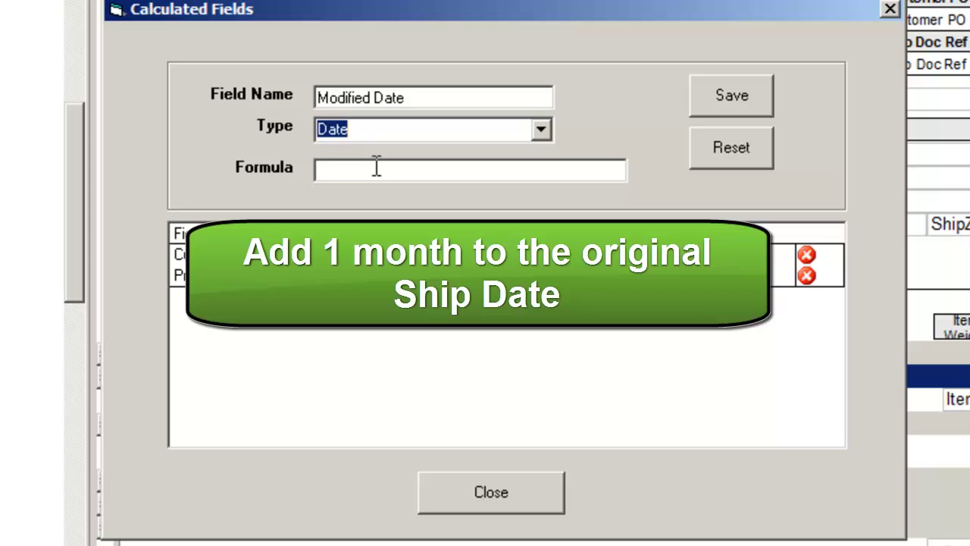
click(375, 166)
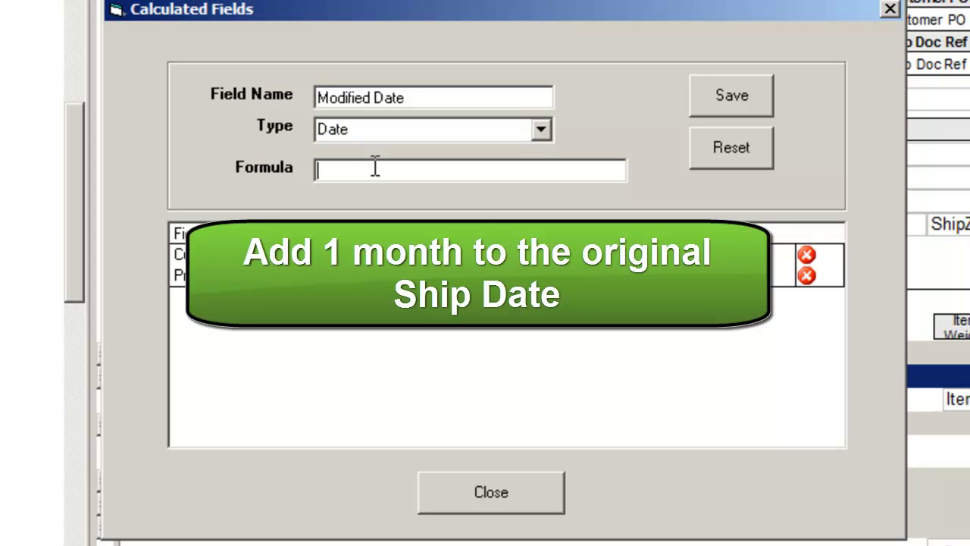
text(Date)
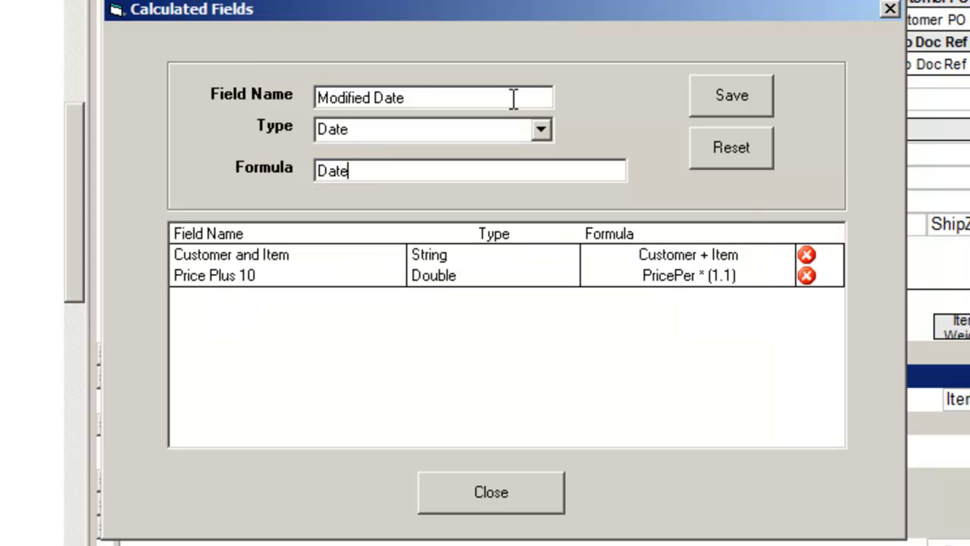
text(Add)
text(()
text(m)
text(,1)
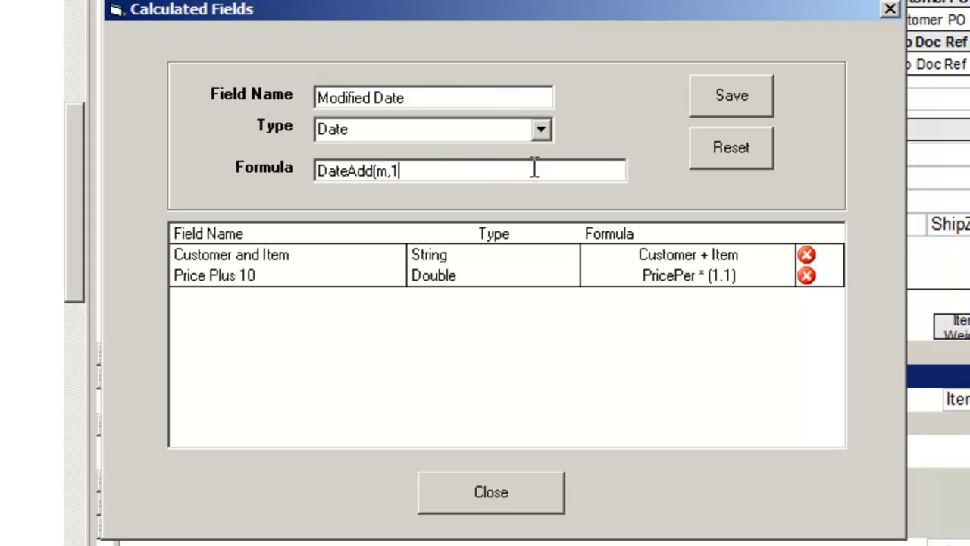
text(,ShipDate))
key(Left)
key(Left)
key(Left)
text(Ship)
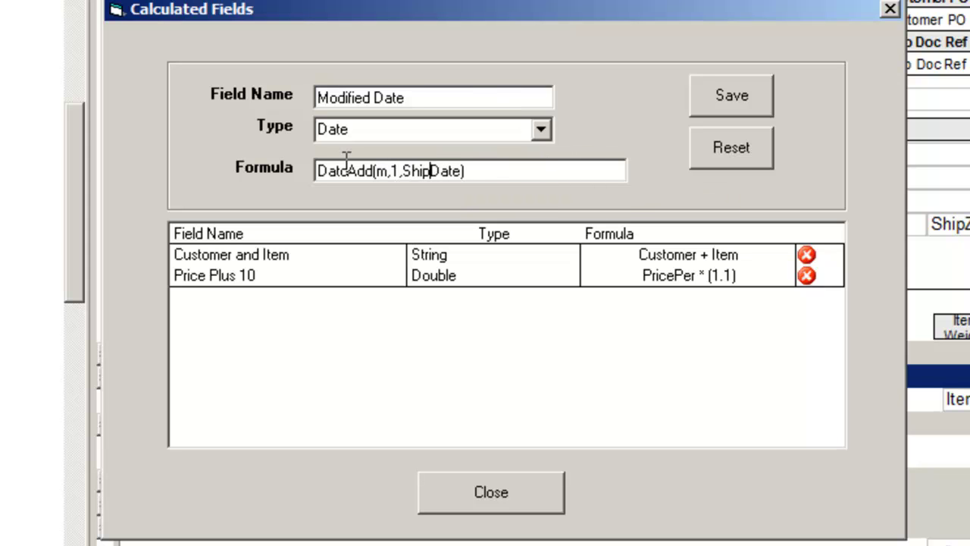
click(713, 91)
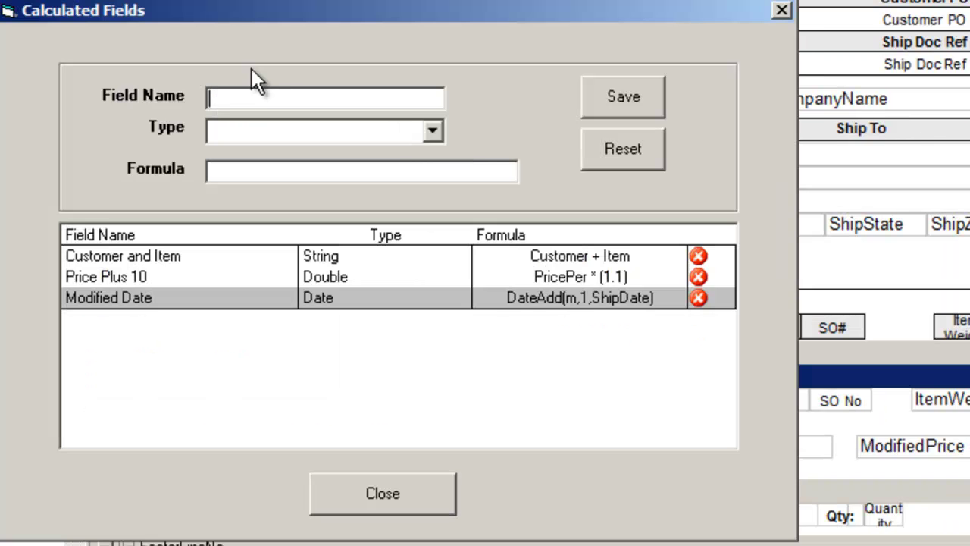
Save a Double field 'DateDiff' with formula DateDiff(d,SOOrderDate,ShipDate)
text(D)
text(ateD)
text(iff)
click(432, 131)
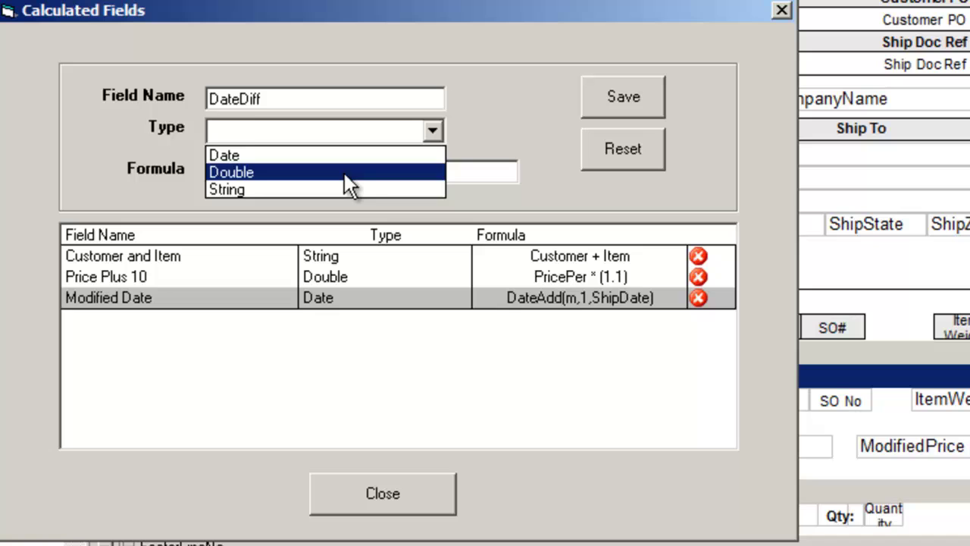
click(345, 173)
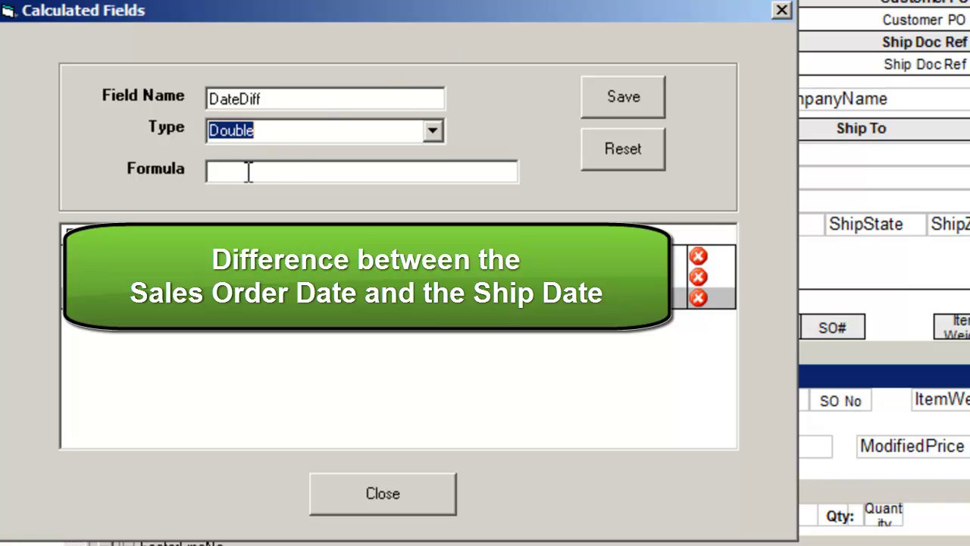
click(225, 174)
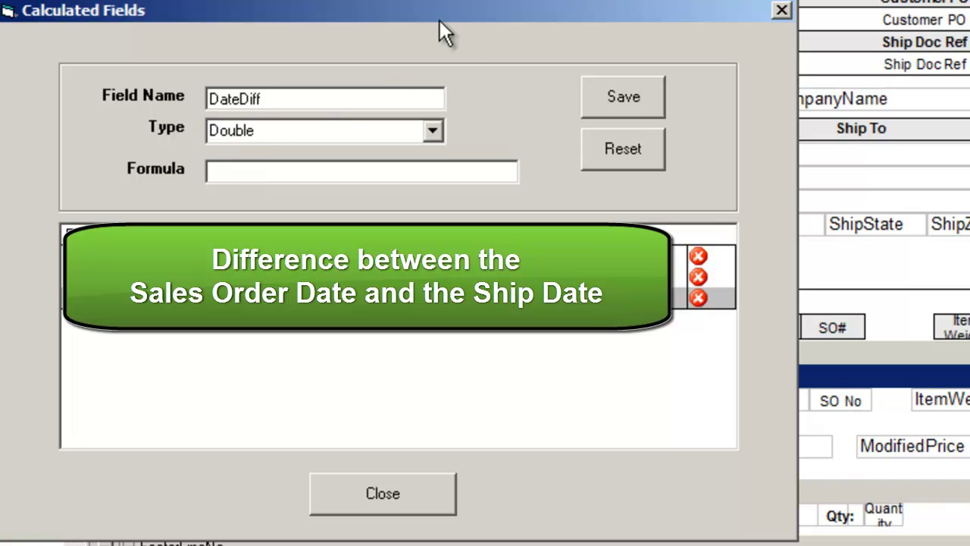
text(Dat)
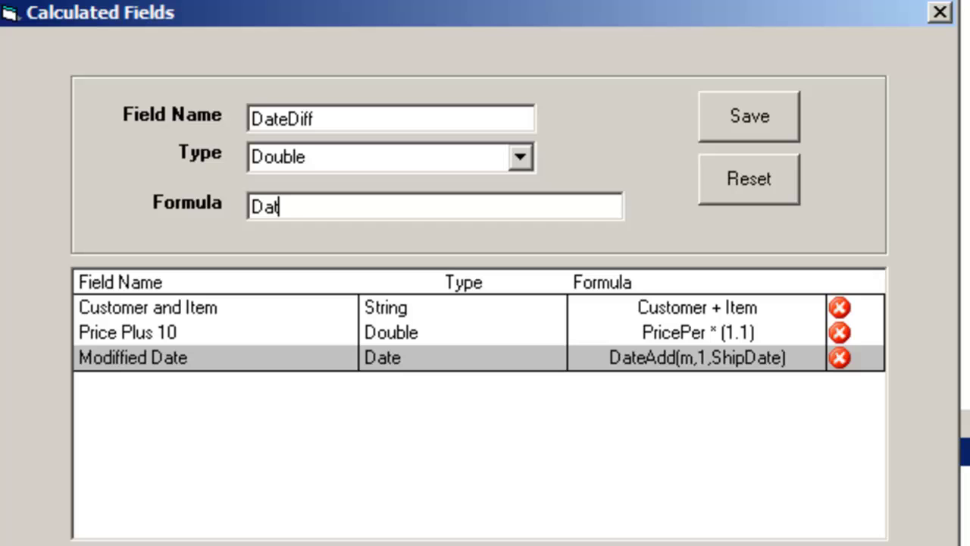
text(eDiff)
text((d)
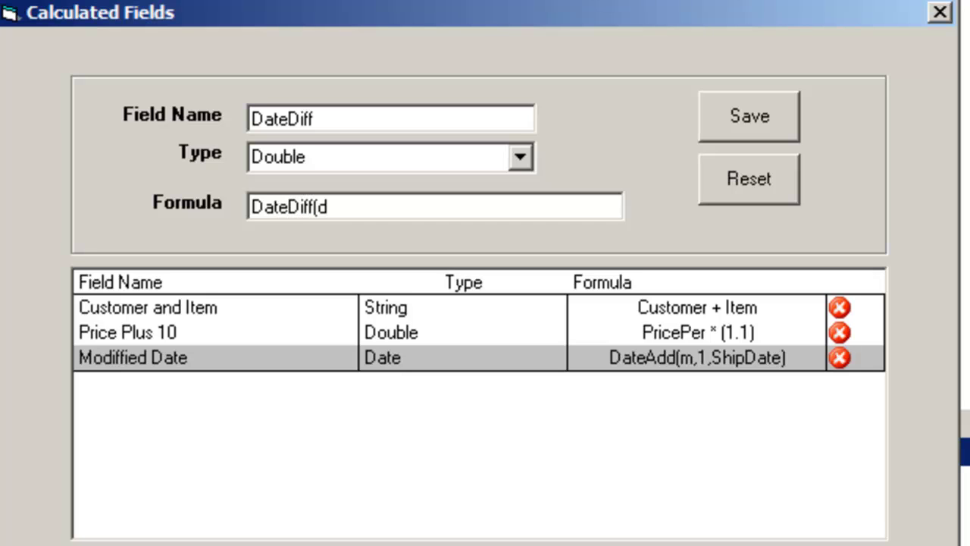
text(,S)
text(OO)
text(rderD)
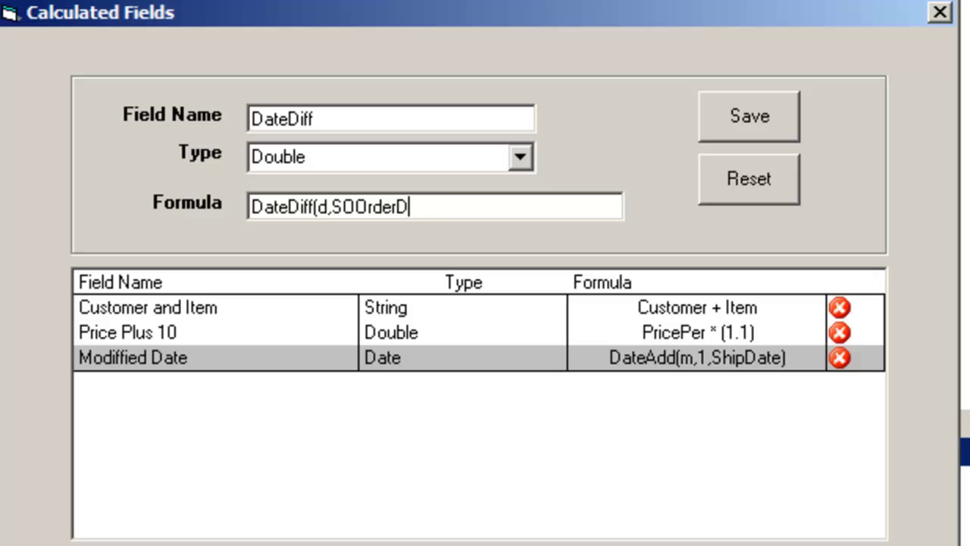
text(ate,)
text(Ship)
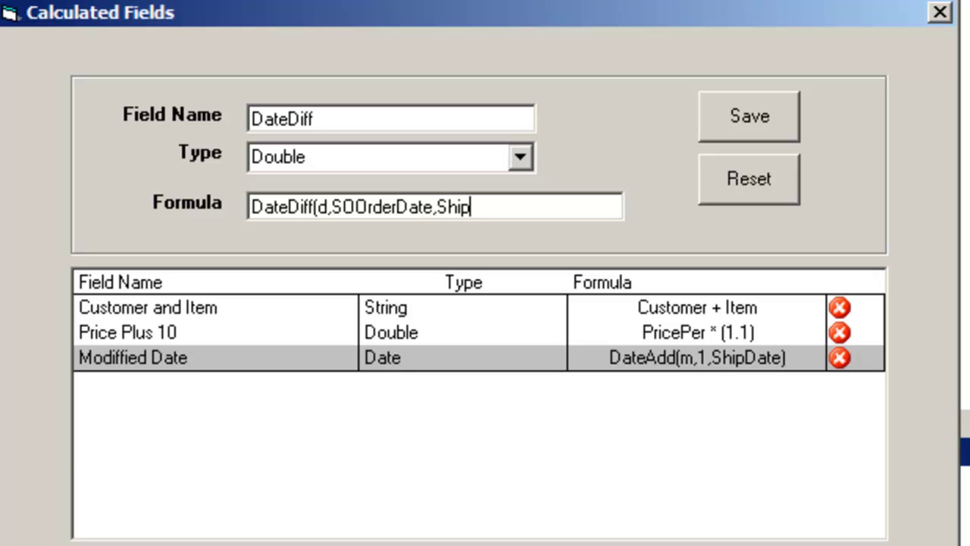
text(Date)
text())
click(759, 127)
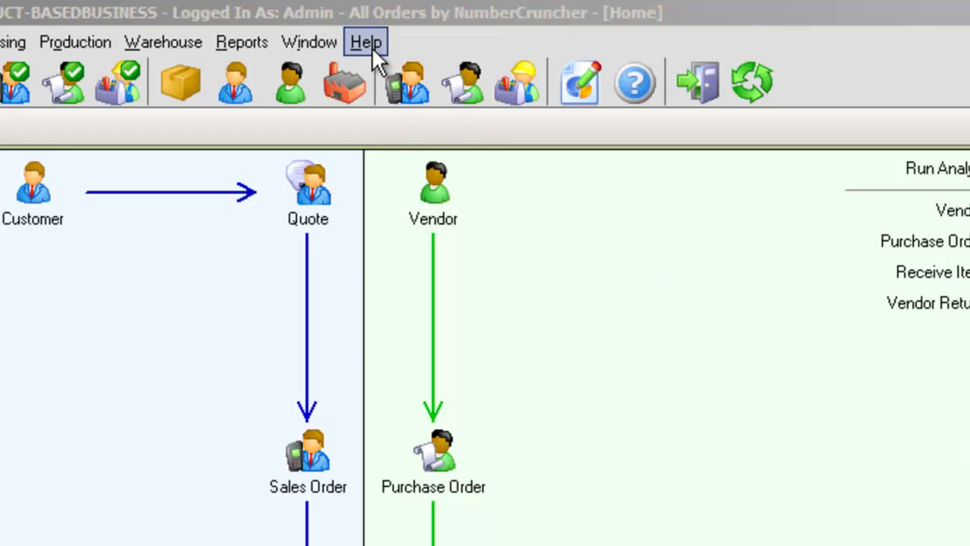
Go from Help to the NumberCruncher support site's Knowledge Base page
click(371, 46)
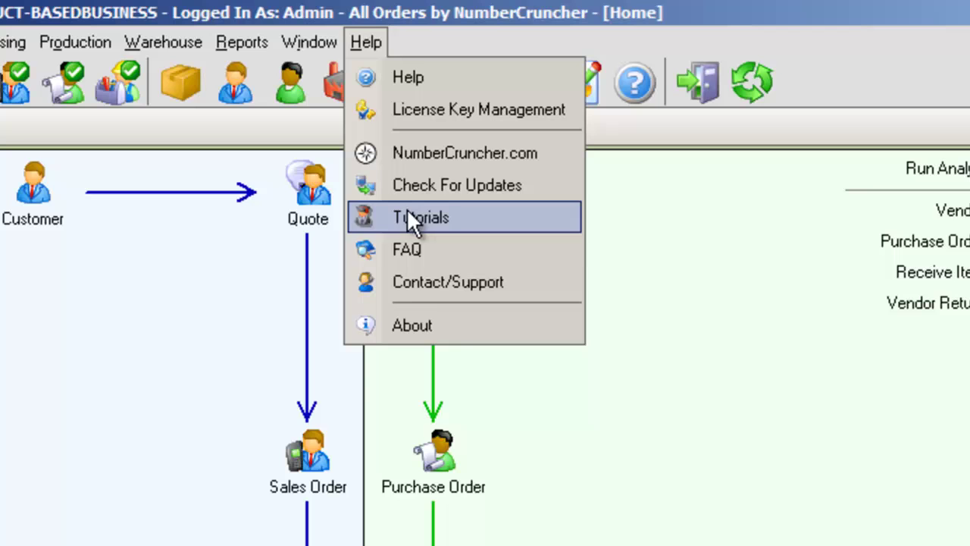
click(424, 285)
click(221, 226)
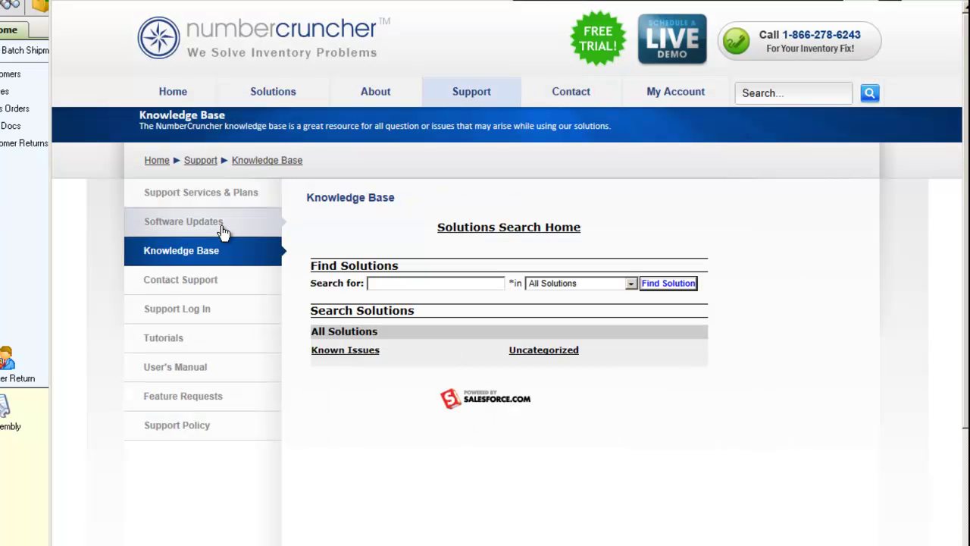
Search the Knowledge Base for 'calculated fields date' and open the date abbreviations article
click(387, 283)
text(calculate)
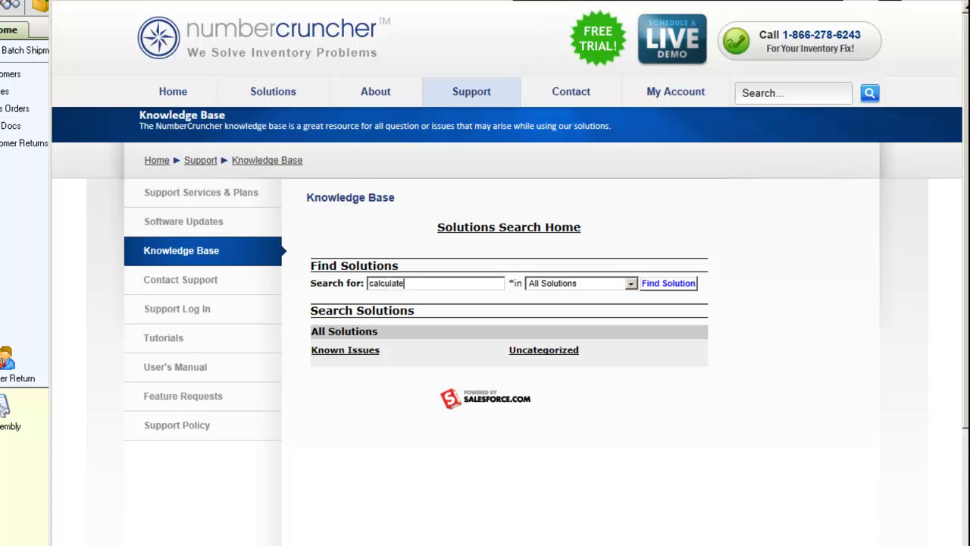
text(d fields)
text( date)
key(Return)
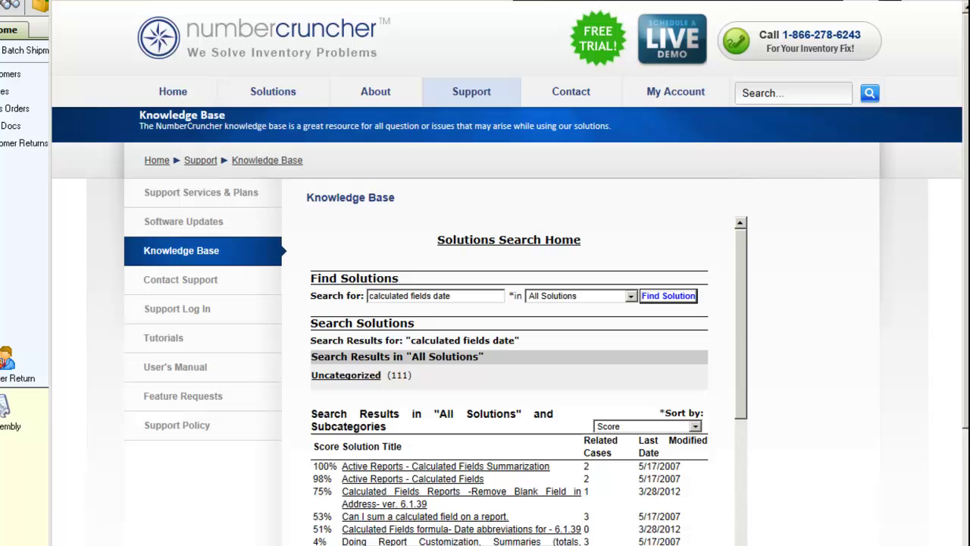
click(462, 529)
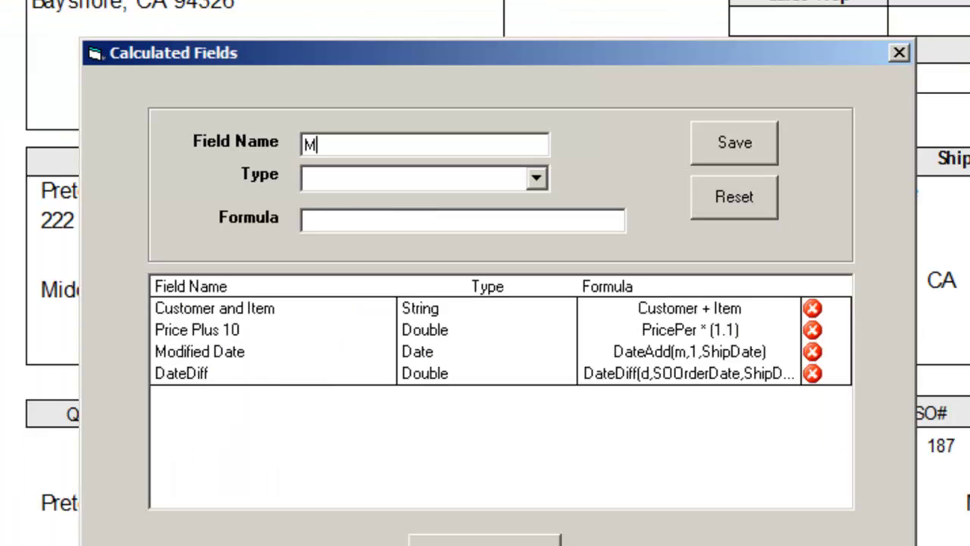
Enter Double field 'ModifiedPrice' with formula case when CostPer=1 then CostPer*10 else PricePer end
text(od)
text(ified)
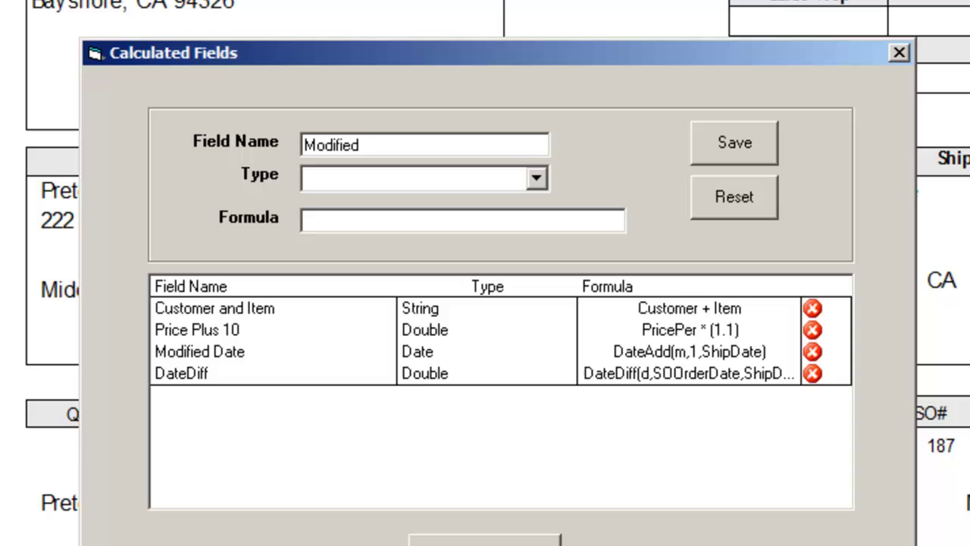
text(Price)
click(537, 176)
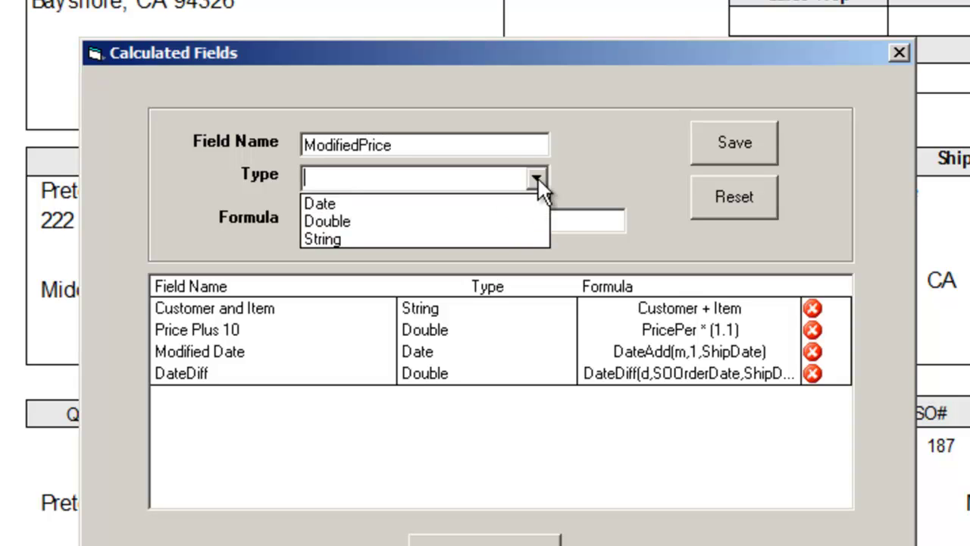
click(477, 218)
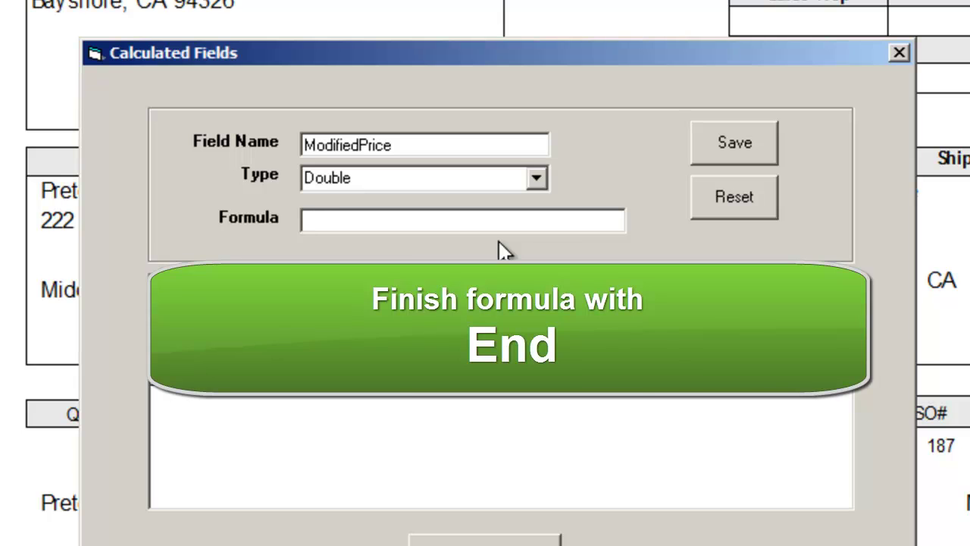
text(case w)
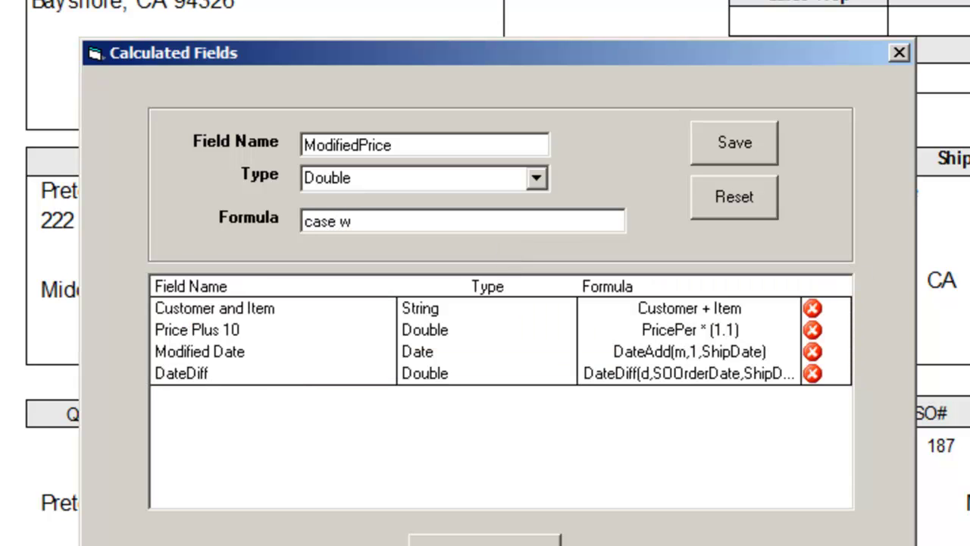
text(hen Cos)
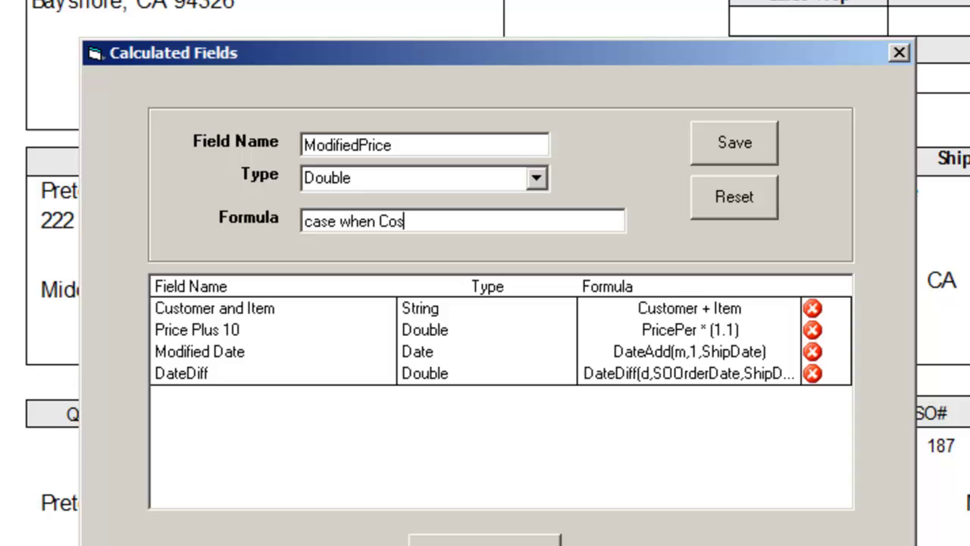
text(tPer=)
text(1 then )
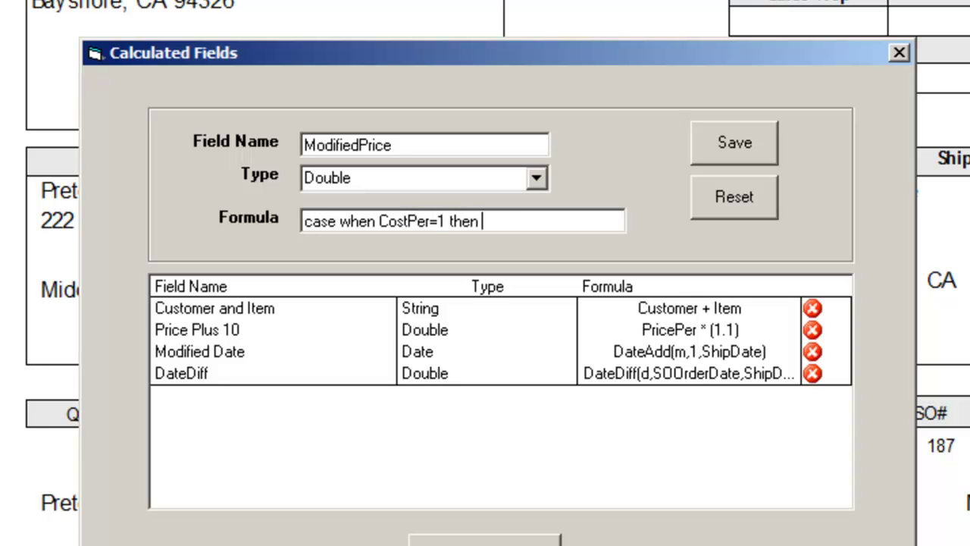
text(CostPer)
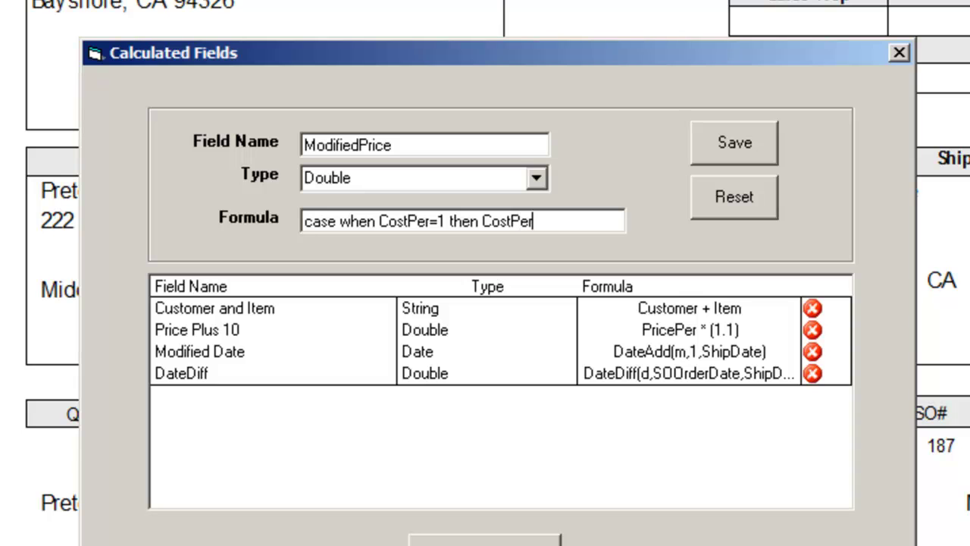
text(*10)
text( else)
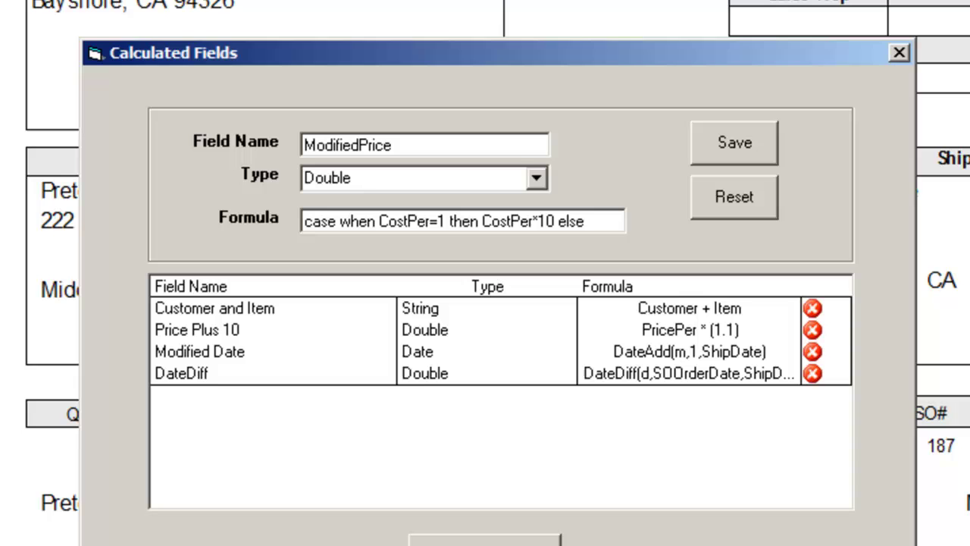
text( Price)
text(Per )
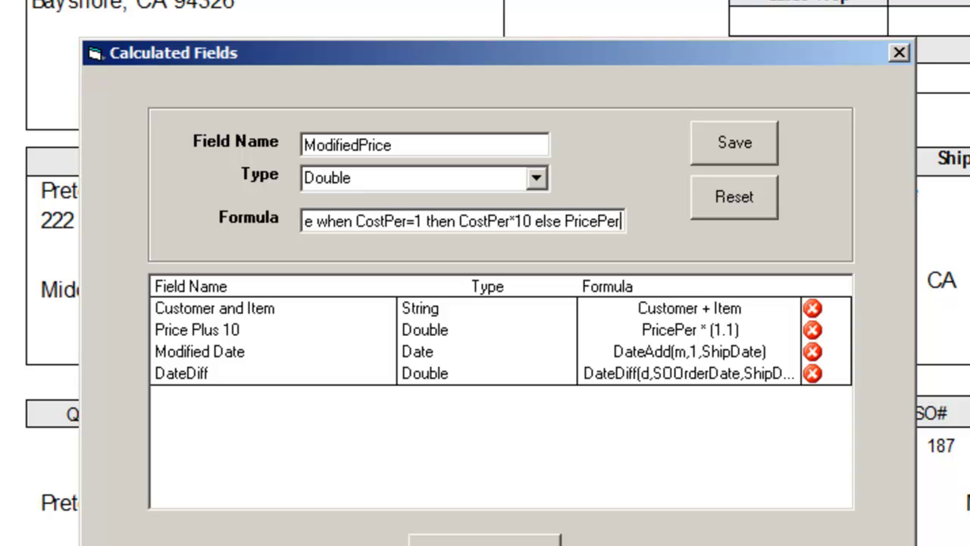
text(end)
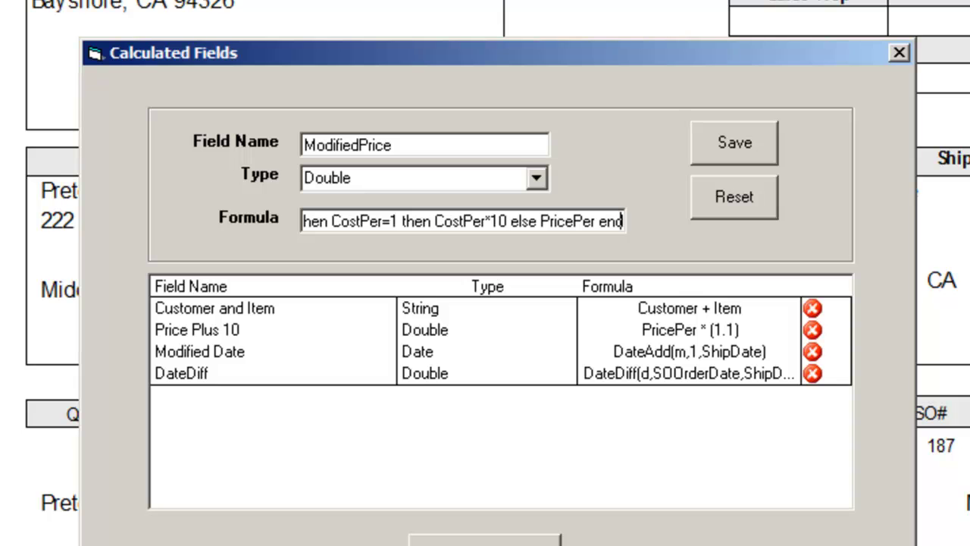
Save the ModifiedPrice calculated field
click(757, 147)
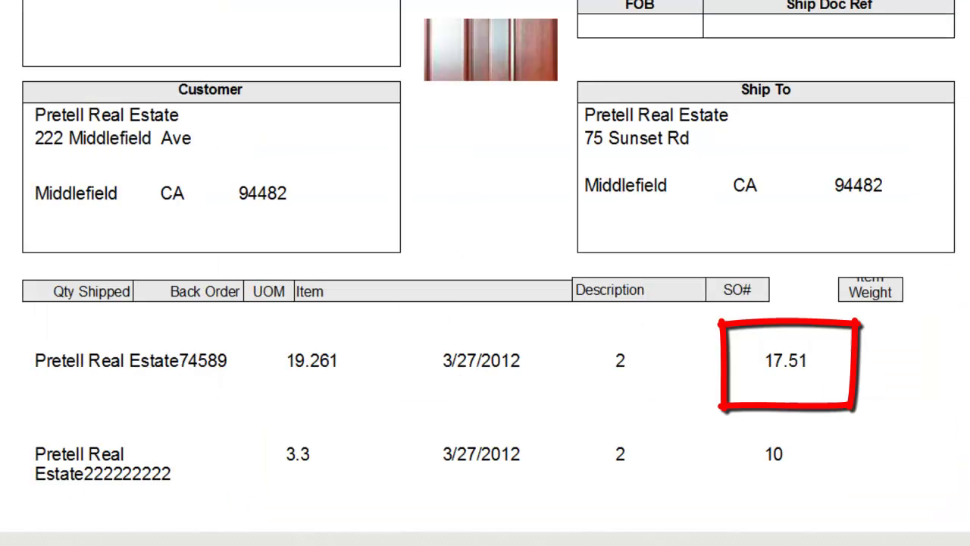